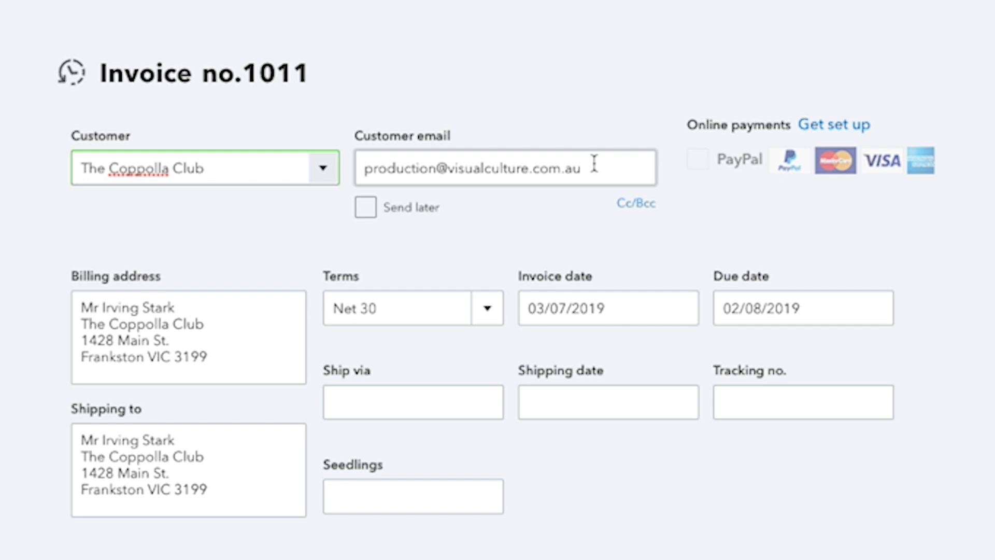
- Check the invoice's customer email, invoice date and due date, and choose Net 30 as the payment terms
left_click(595, 164)
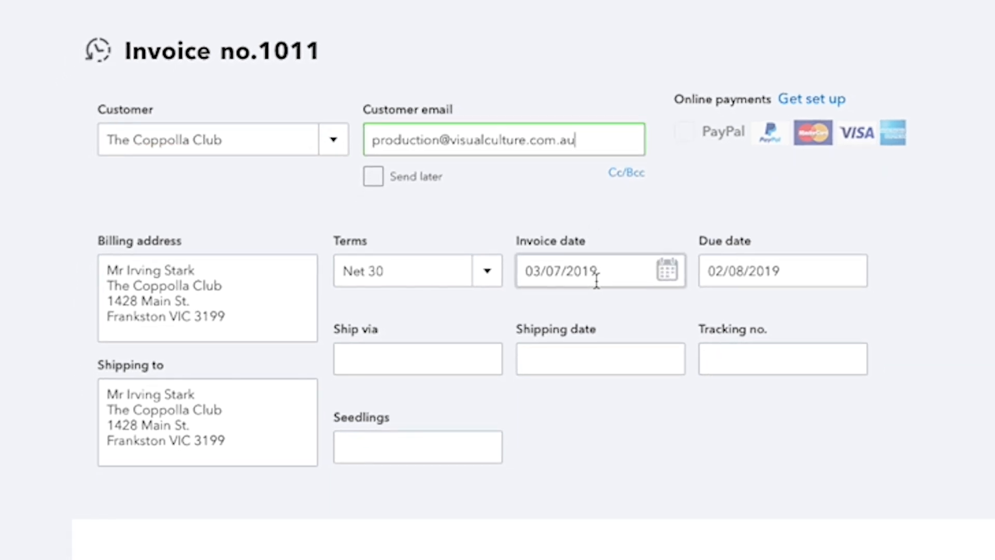
left_click(667, 272)
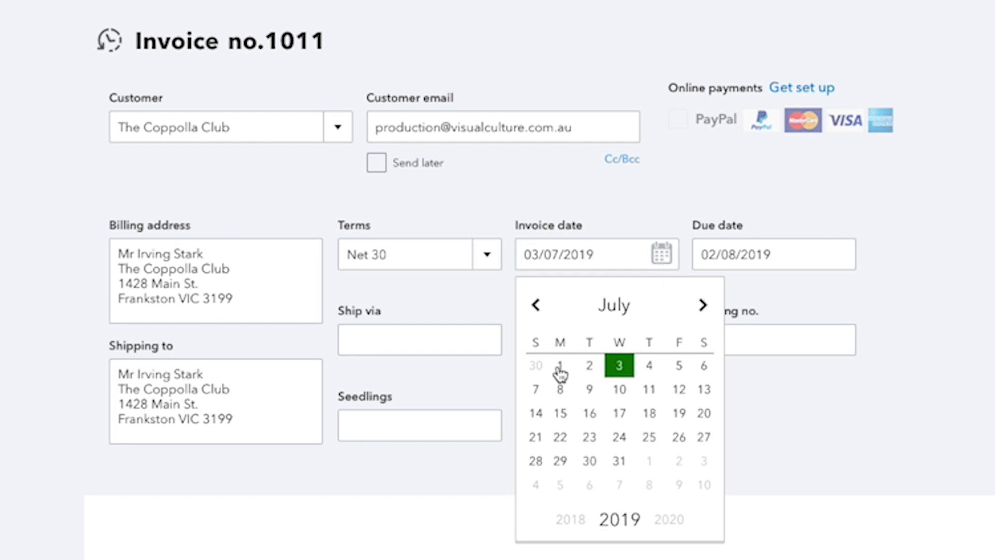
left_click(486, 256)
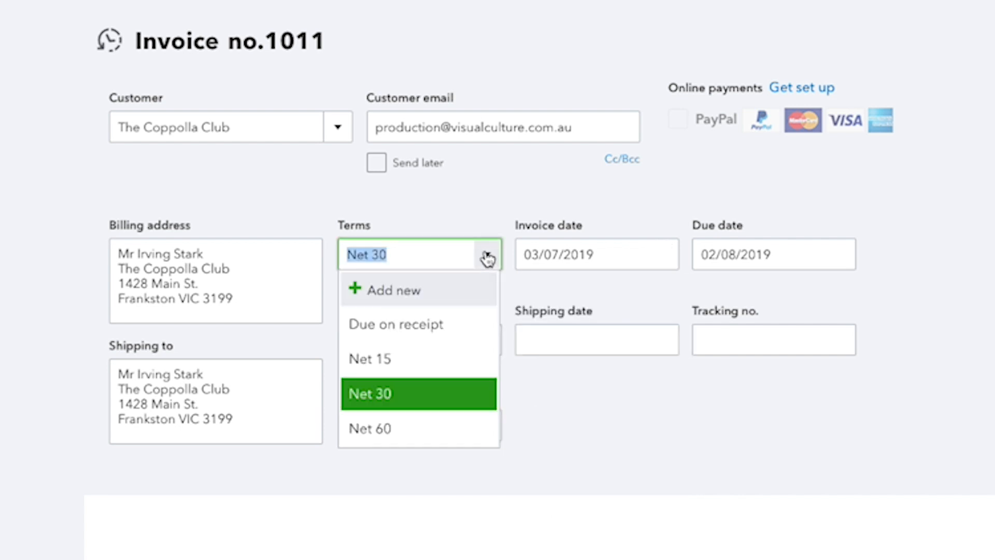
left_click(388, 403)
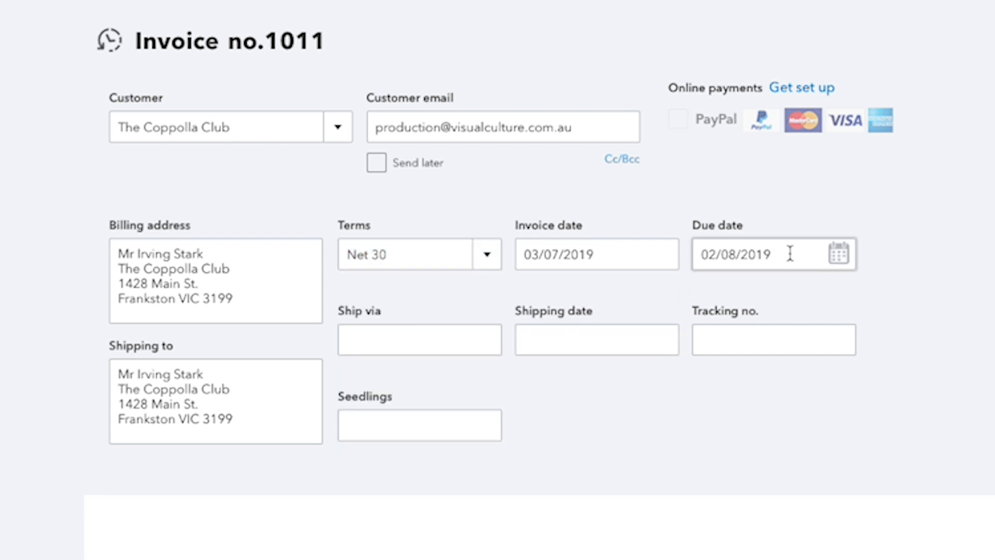
left_click(840, 256)
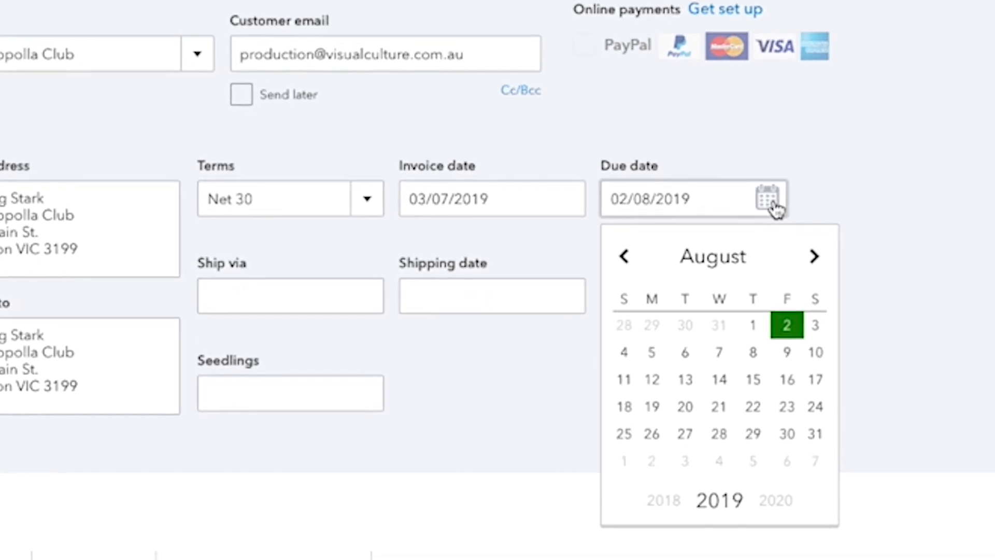
left_click(772, 206)
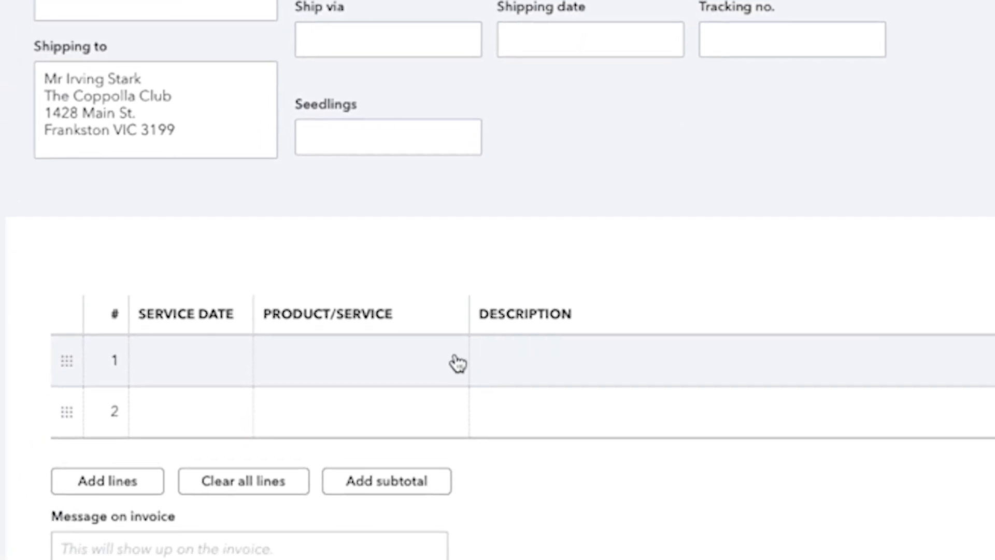
- Add the Trimming service to the first invoice line and set the line's tax code to GST
left_click(482, 282)
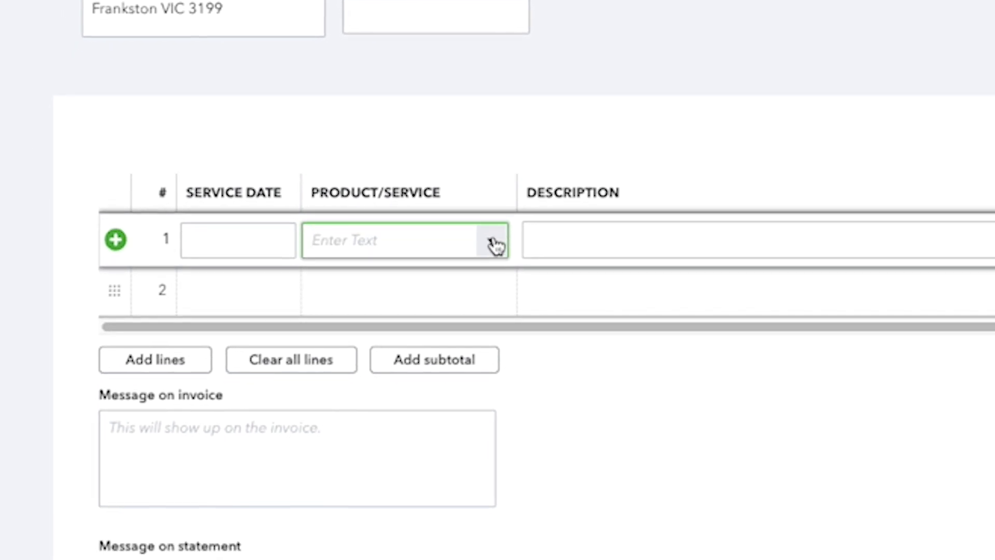
left_click(492, 242)
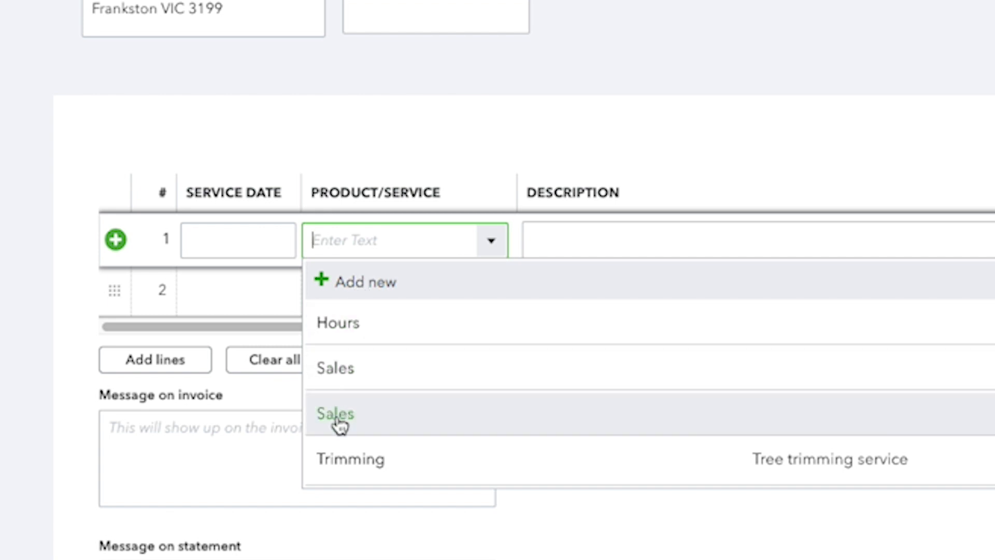
left_click(337, 463)
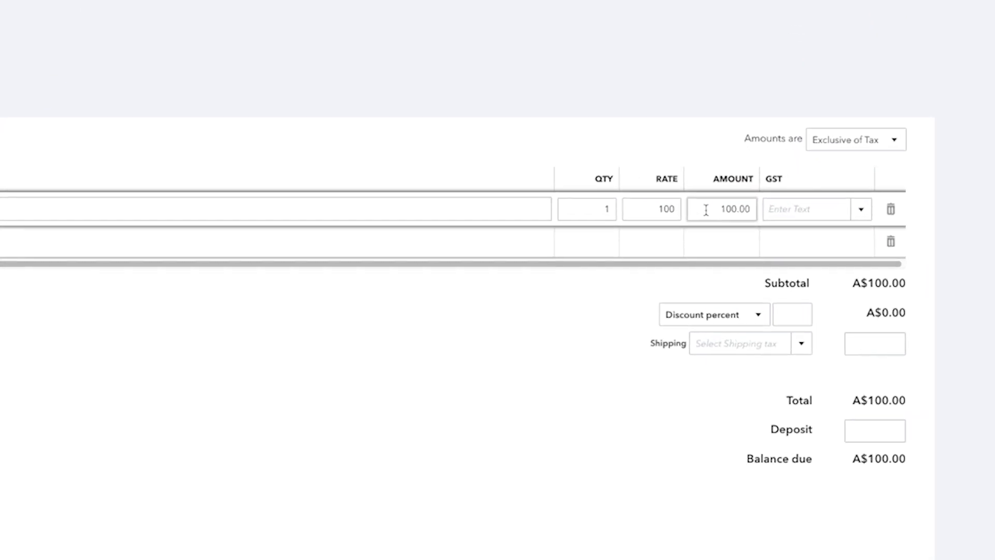
left_click(866, 202)
left_click(824, 286)
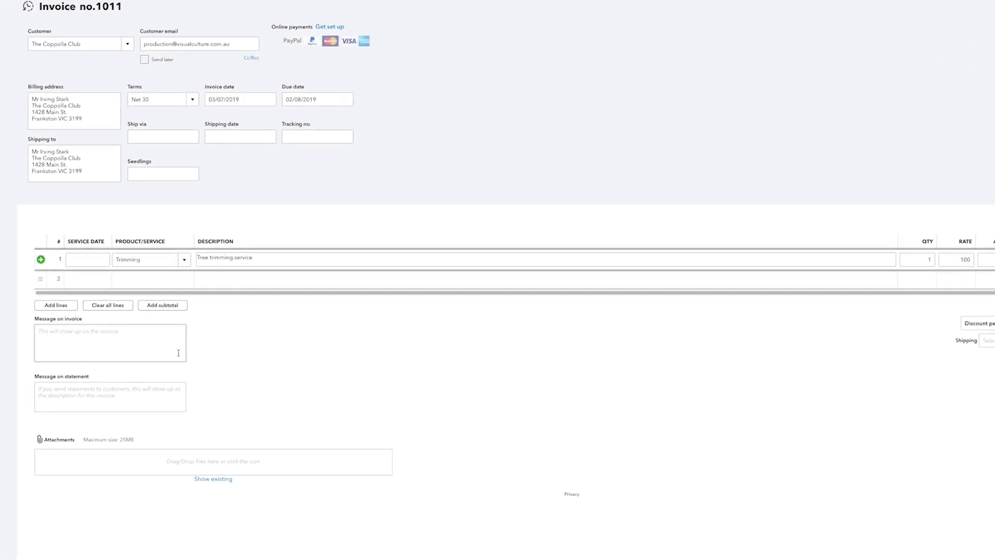
- Add the existing file seedling.jpg to the invoice's attachments and include it with the email
left_click(179, 352)
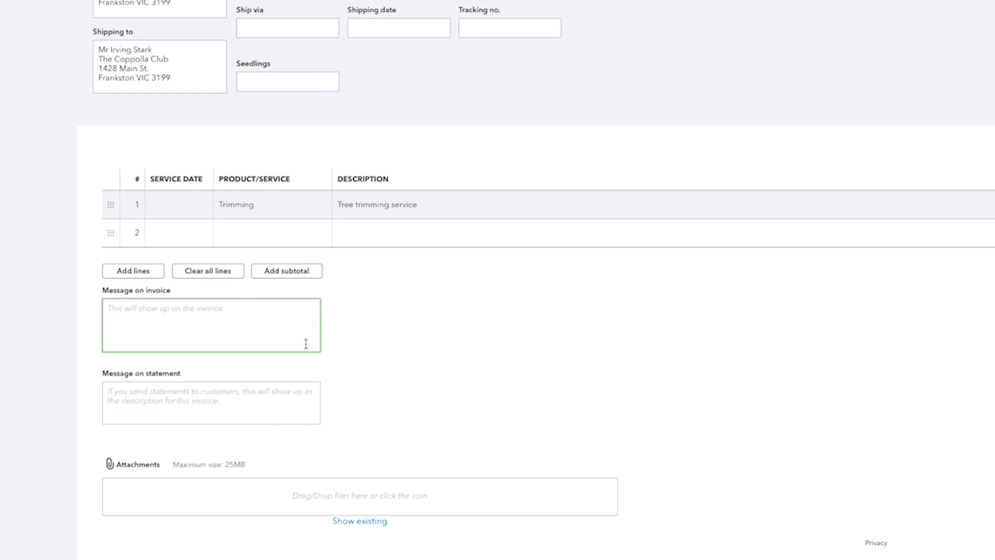
left_click(304, 403)
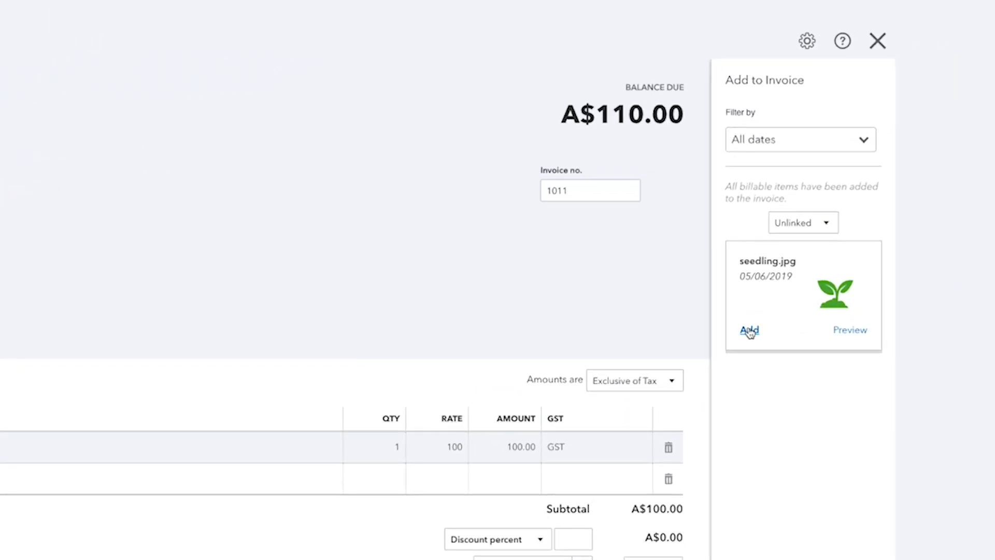
left_click(749, 331)
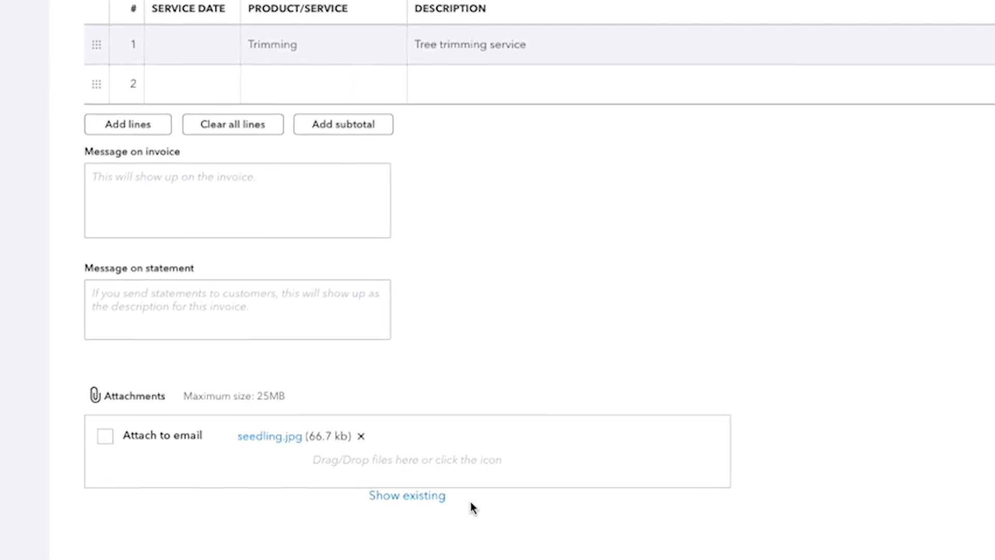
left_click(105, 437)
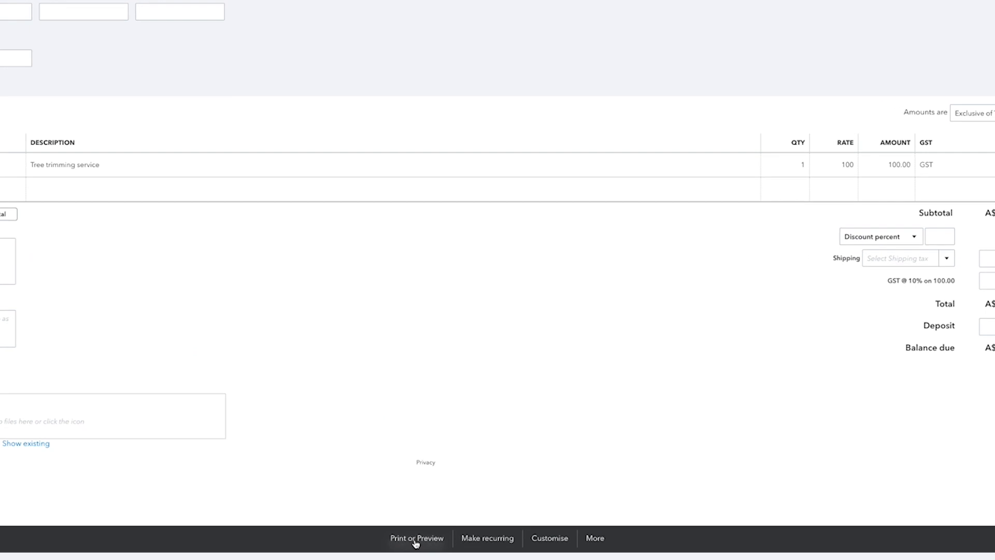
- Review the invoice's print options, including Print later, and its Customise options
left_click(416, 540)
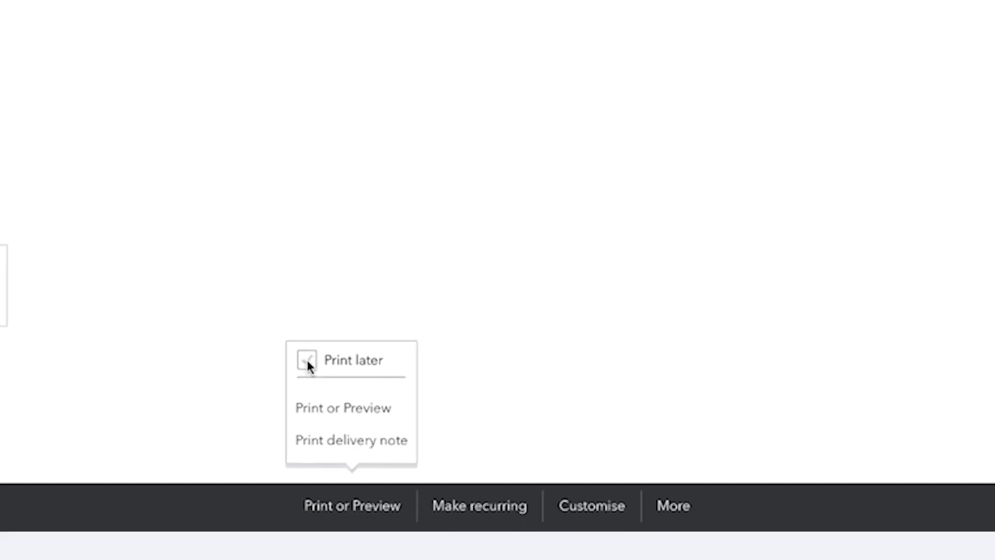
left_click(307, 362)
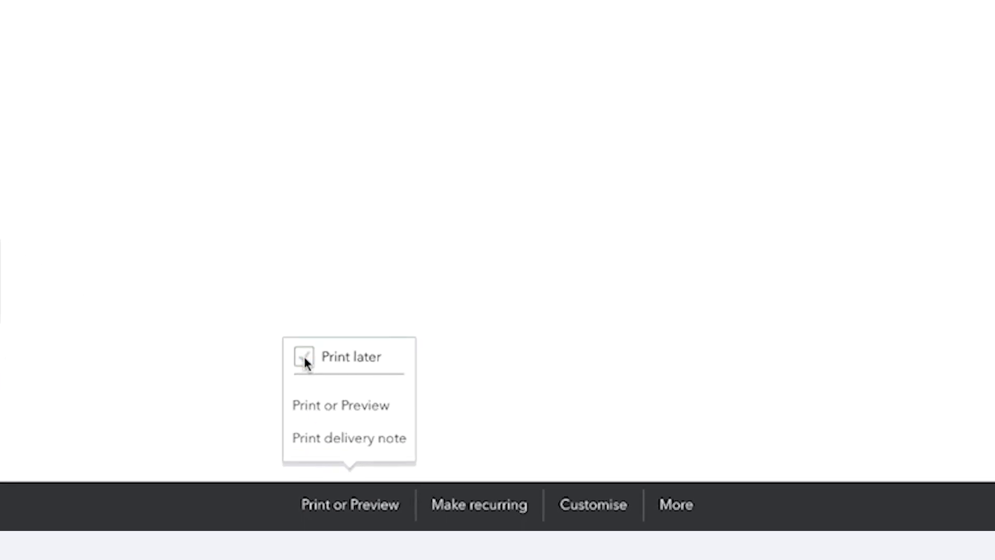
left_click(584, 517)
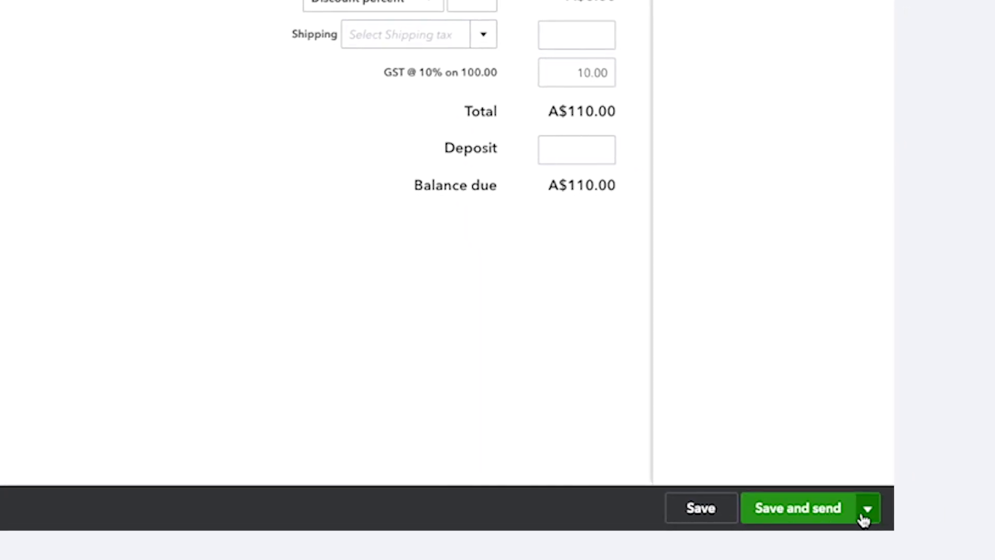
- Save the invoice, review the email's subject and body, and send it to the customer
left_click(869, 512)
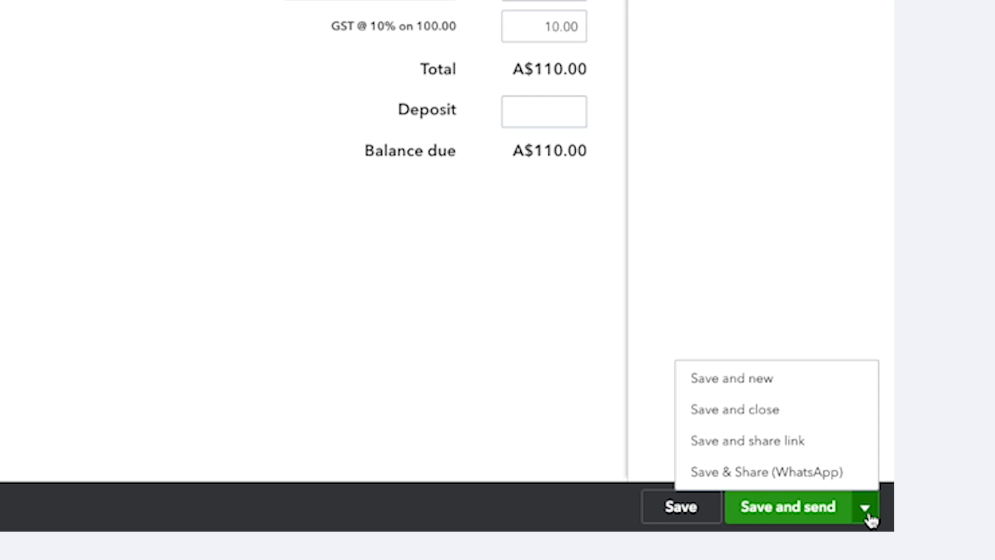
left_click(786, 512)
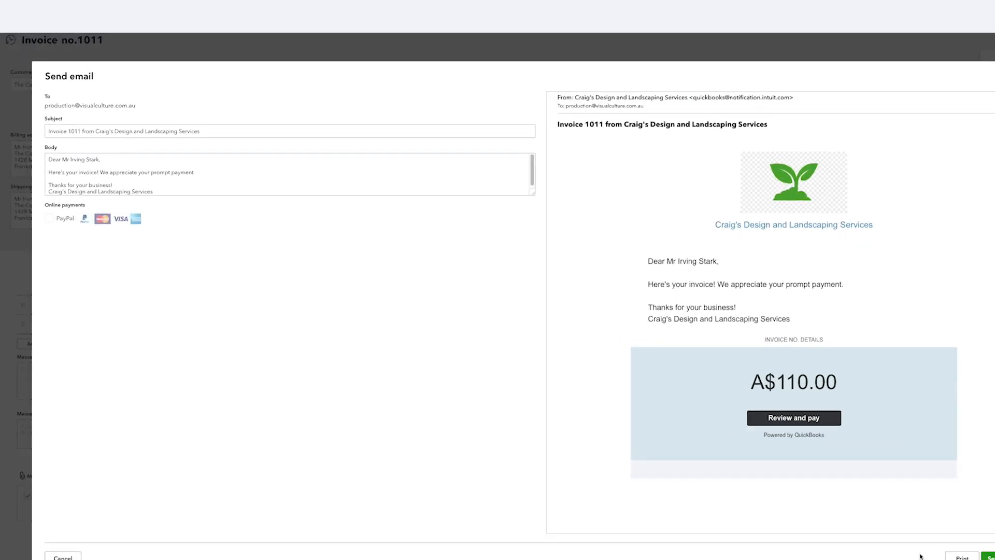
left_click(294, 134)
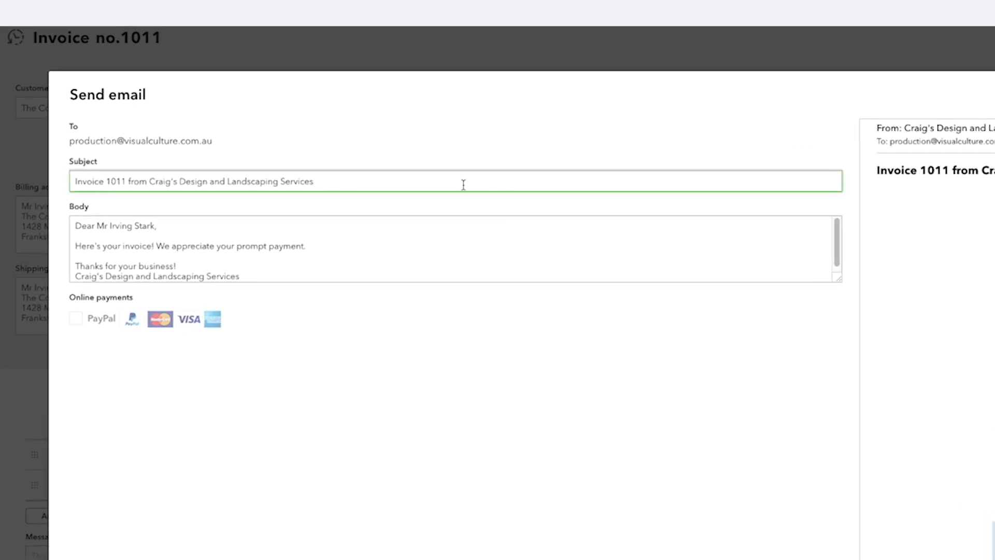
left_click(458, 246)
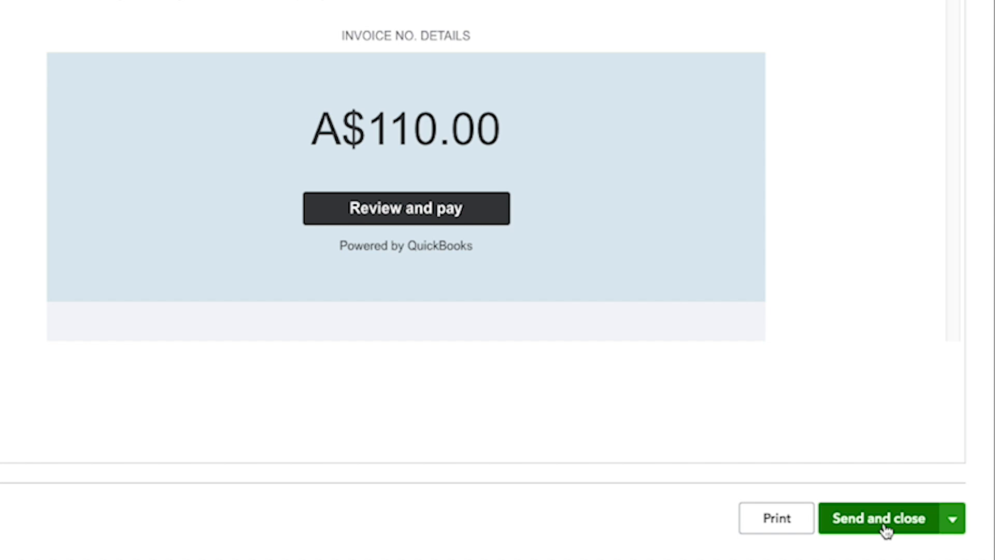
left_click(885, 518)
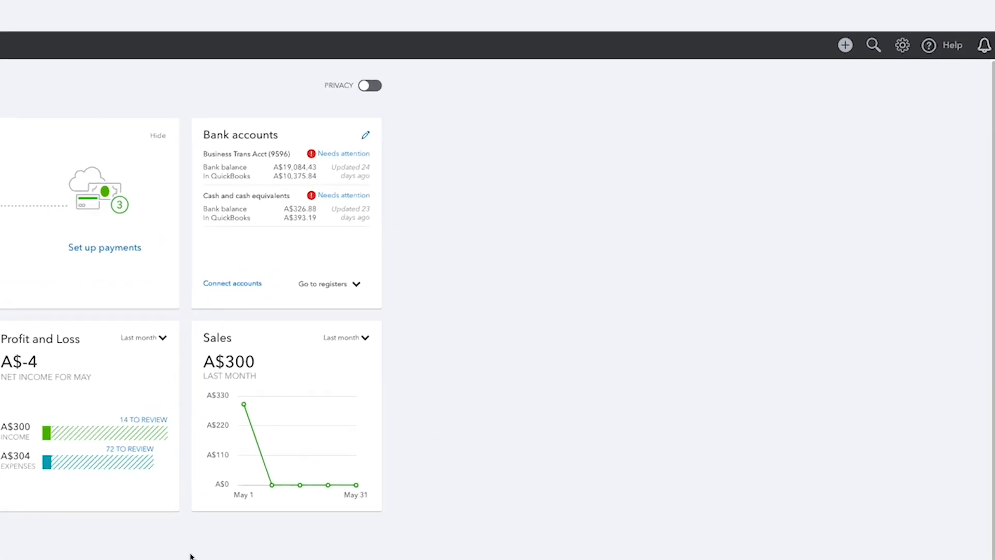
- Enable Progress Invoicing in the account's sales settings to allow multiple partial invoices from a single quote
left_click(863, 27)
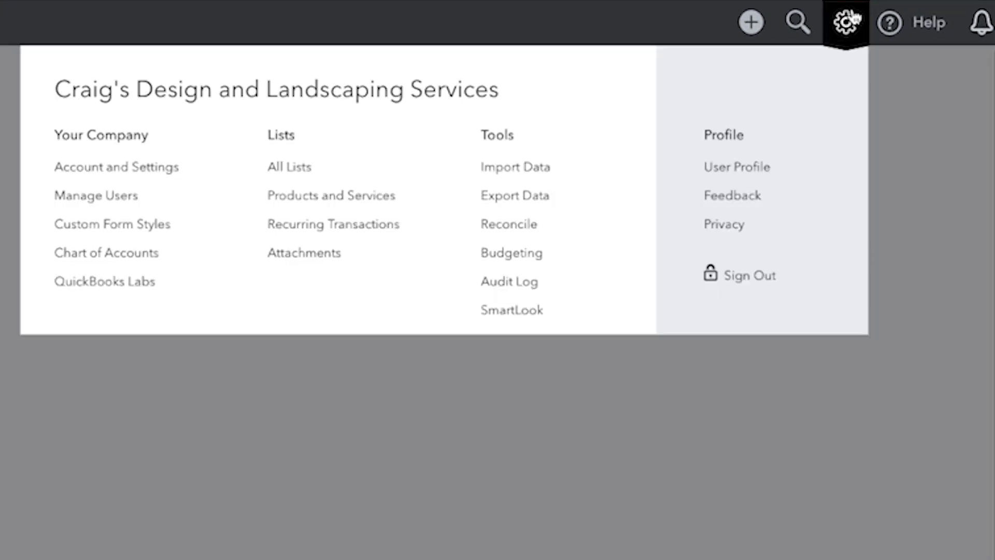
left_click(127, 174)
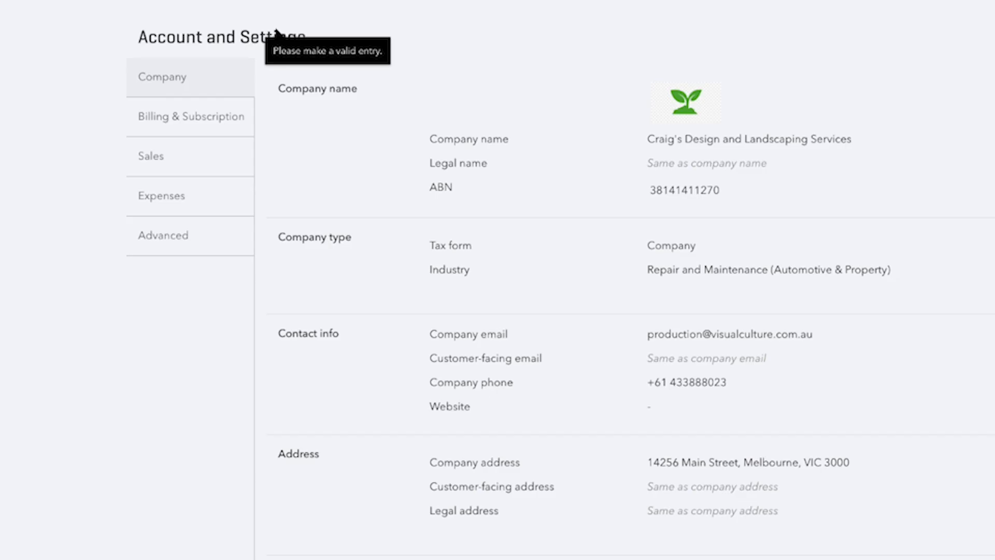
left_click(155, 160)
scroll(155, 161, "down", 5)
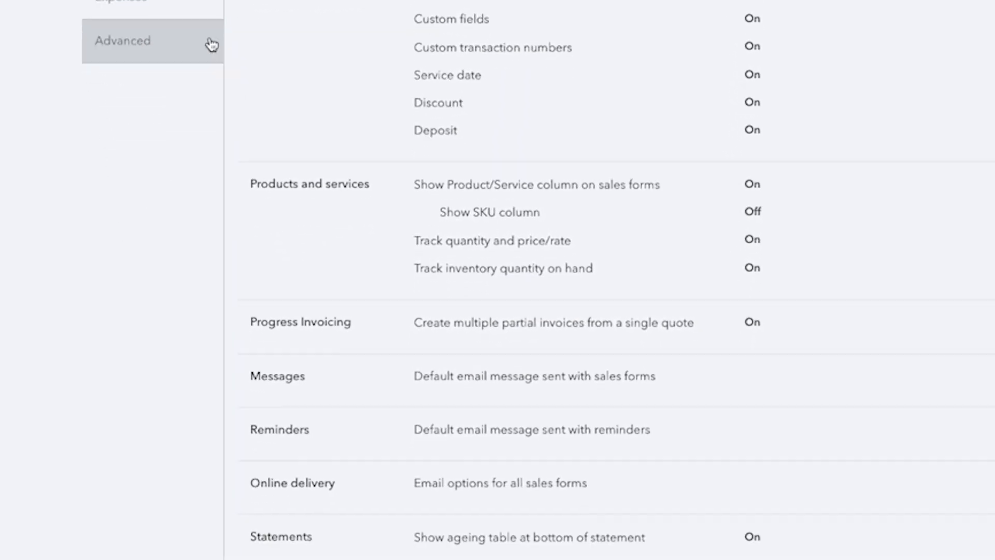
scroll(291, 95, "down", 3)
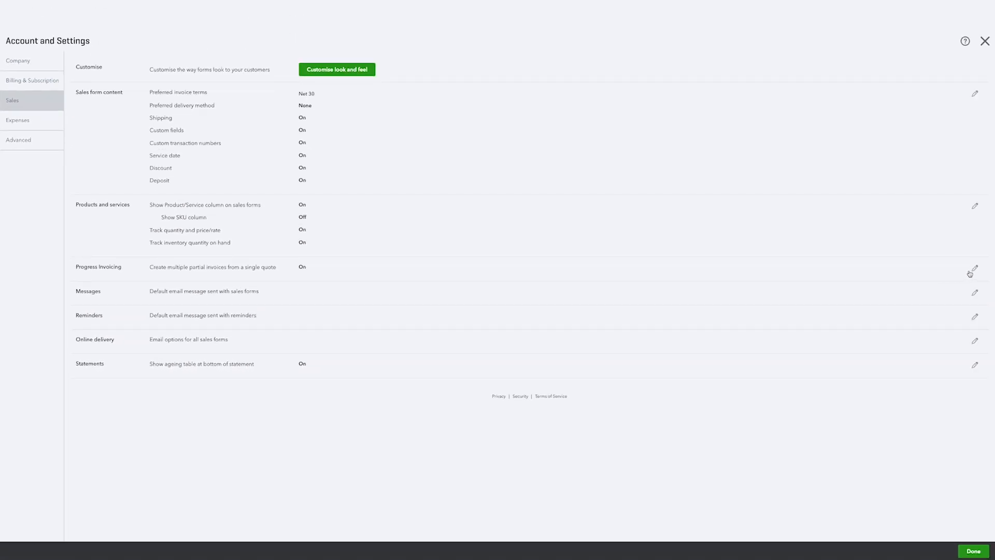
left_click(991, 266)
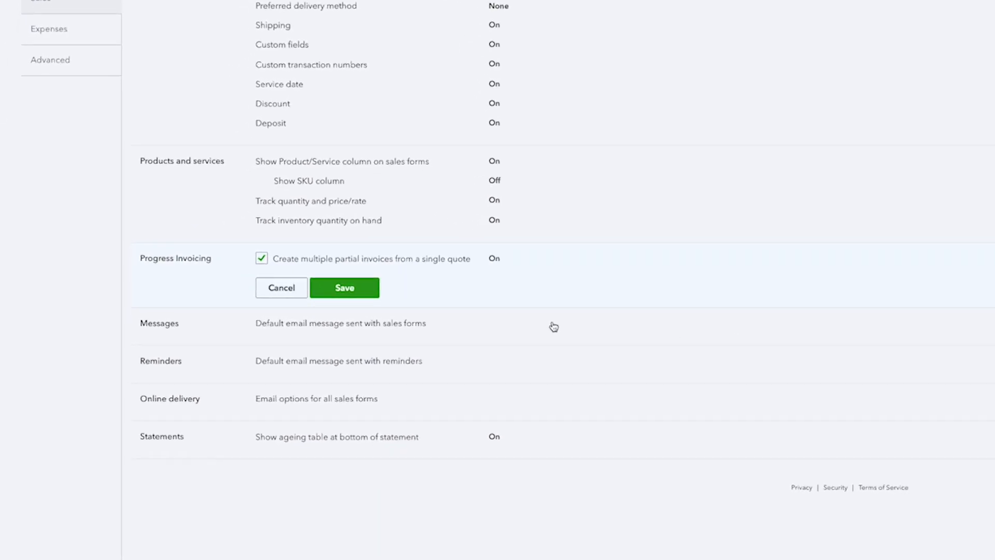
left_click(194, 265)
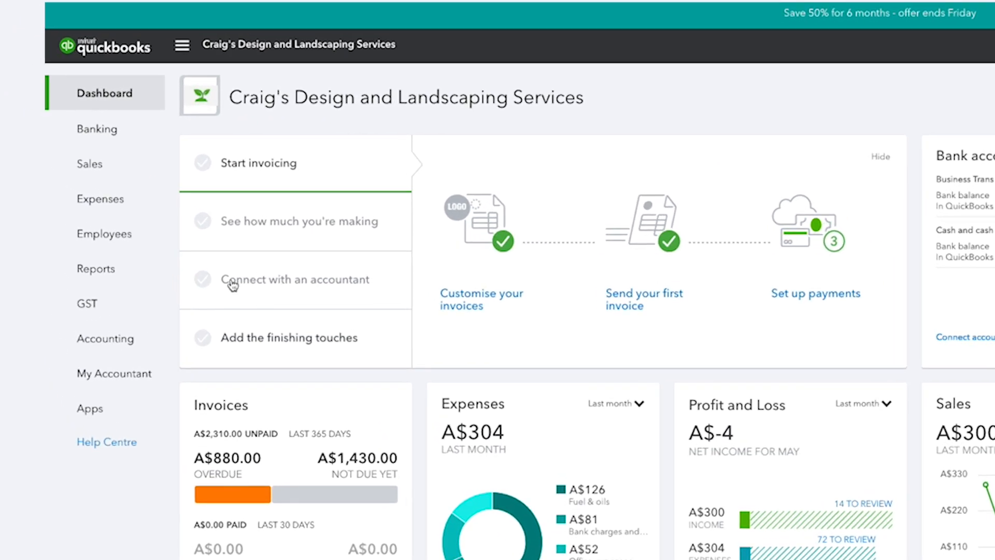
- Start an invoice from the accepted quote in the sales transactions for 50% of each line
left_click(111, 179)
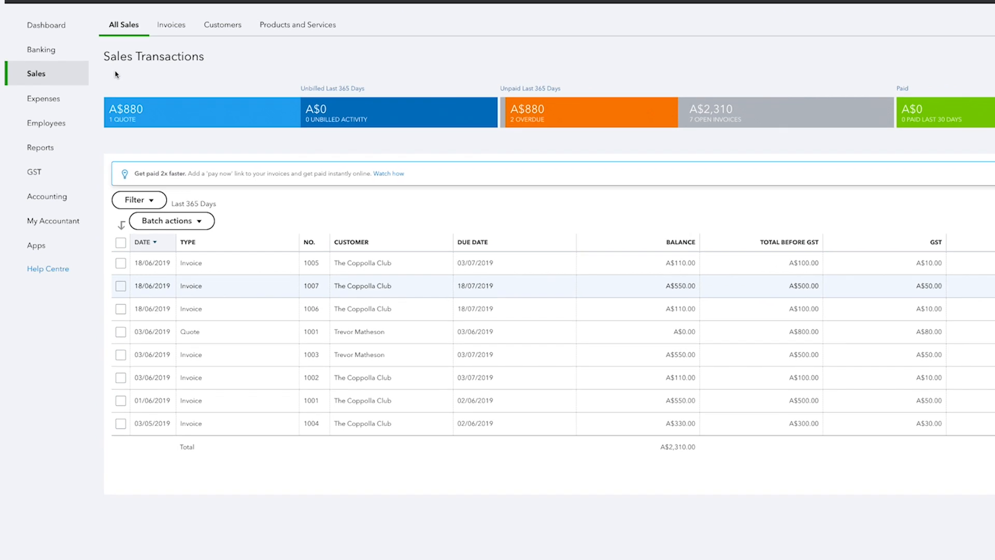
left_click(120, 332)
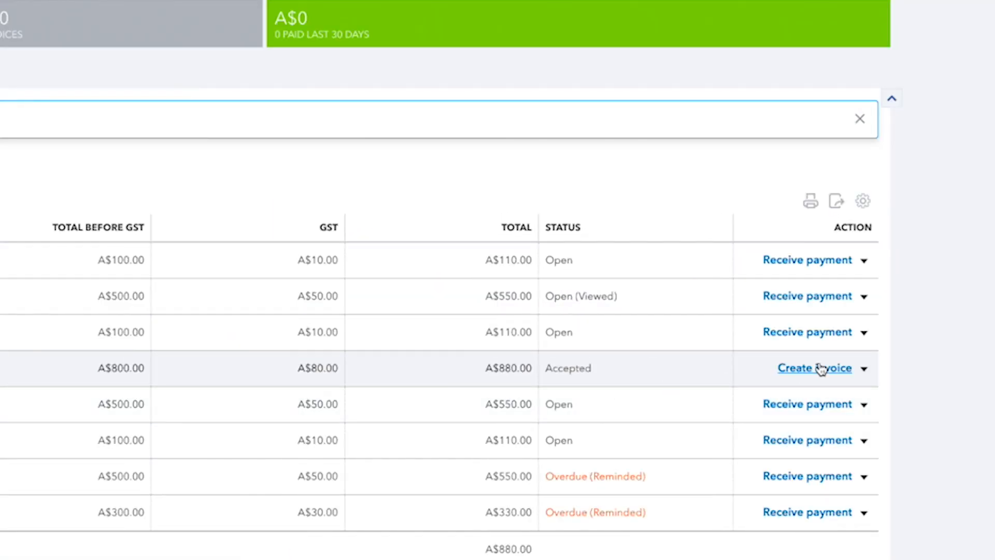
left_click(824, 368)
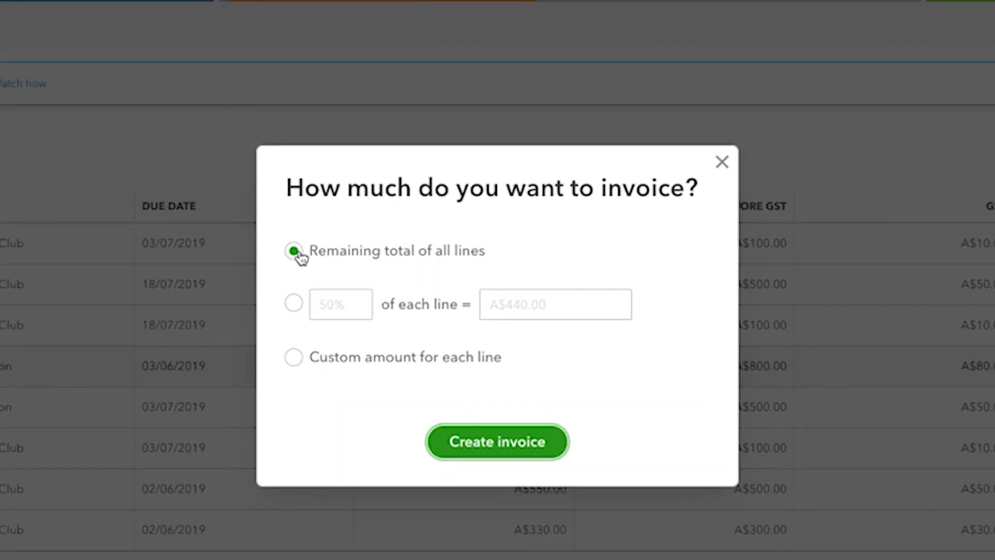
left_click(294, 303)
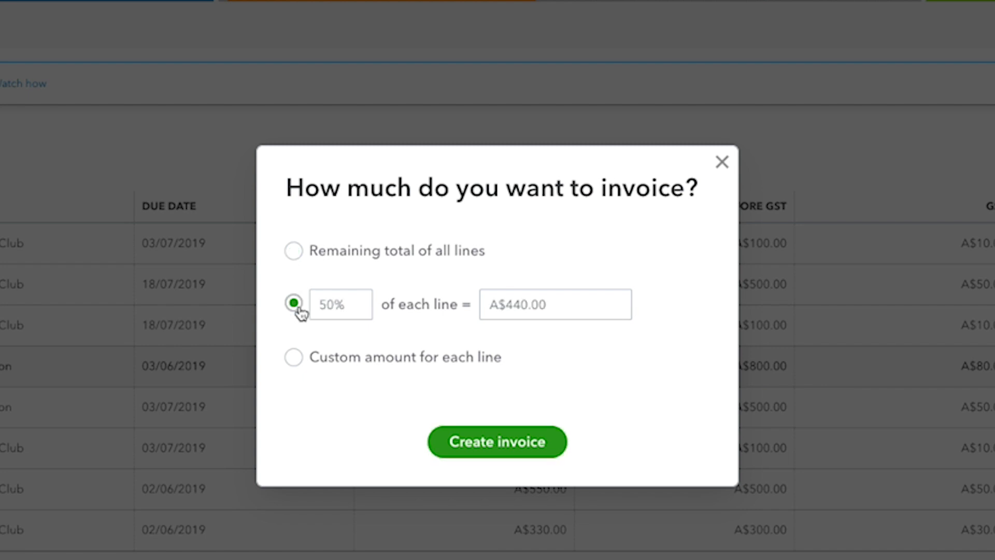
left_click(294, 357)
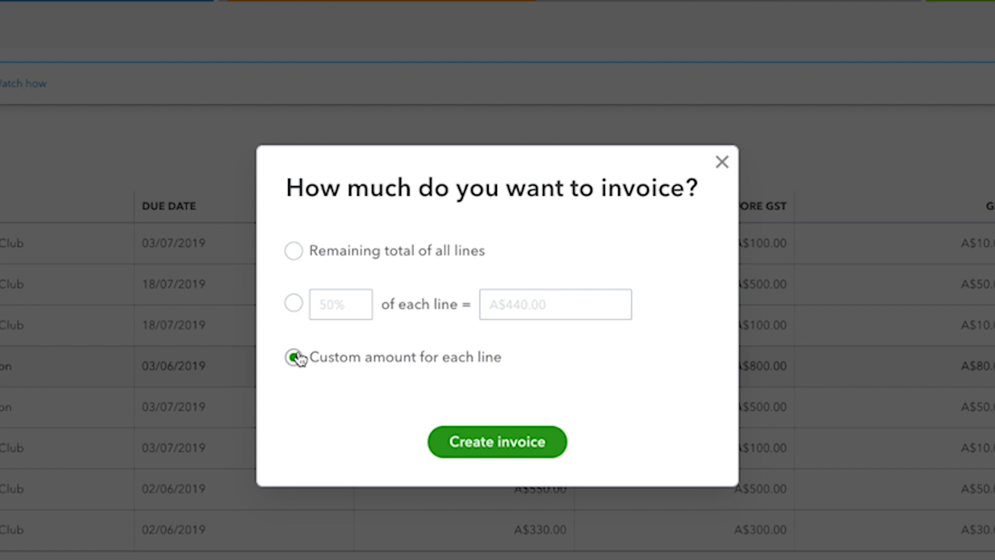
left_click(294, 303)
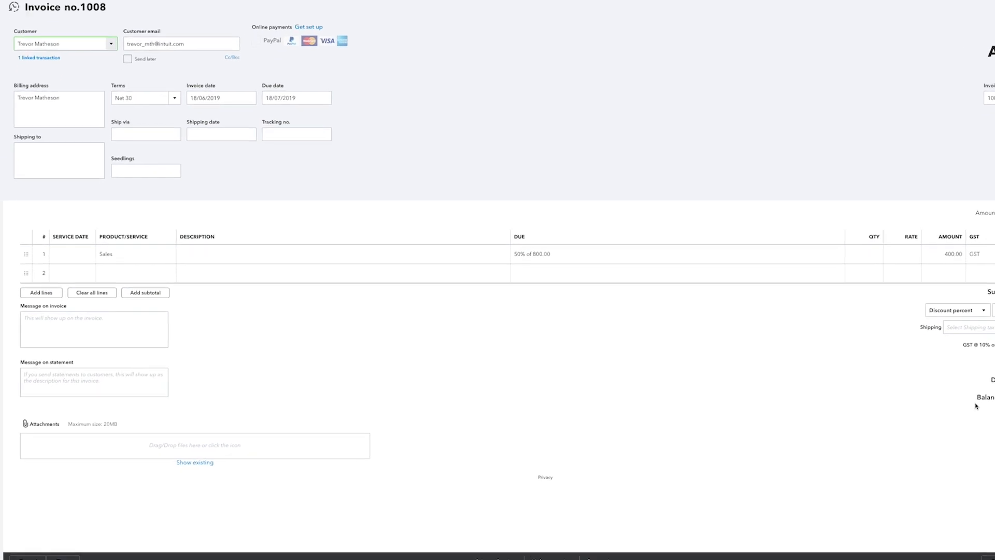
- Enter the invoice message "Remaining 50% balance of $400 to be invoiced at the completion of the project in 20 days time"
left_click(86, 328)
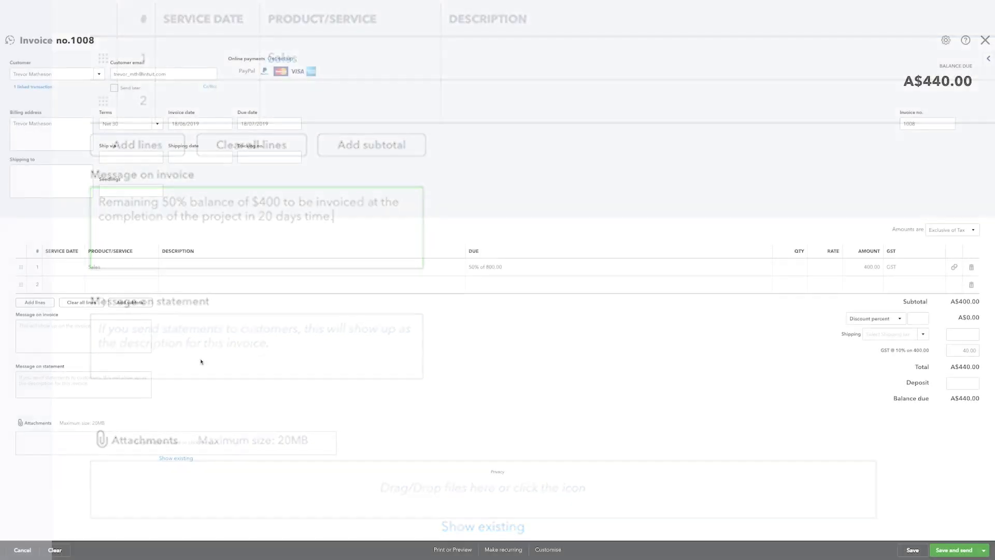
- Change the first line's due basis to Amount with a value of 500, and save the invoice for sending
left_click(487, 267)
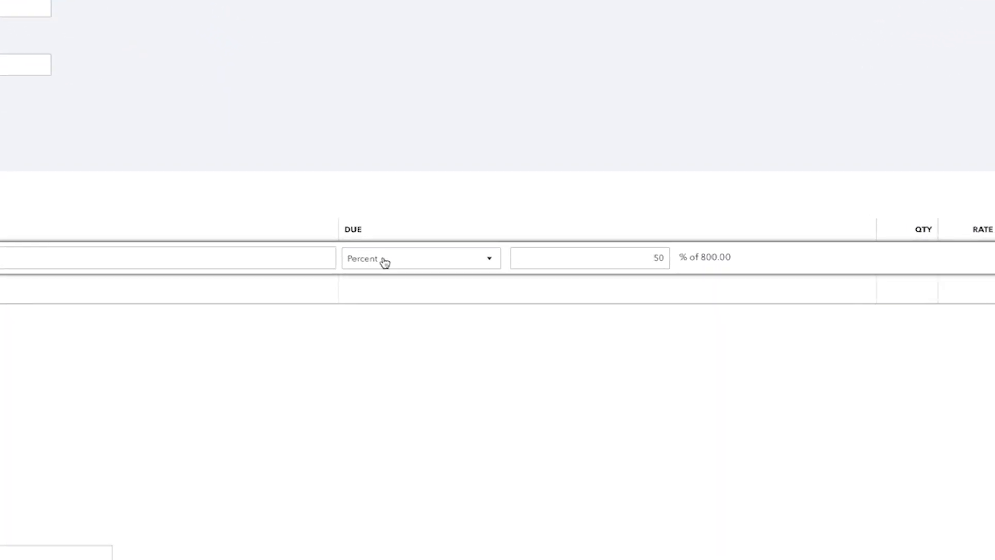
left_click(448, 255)
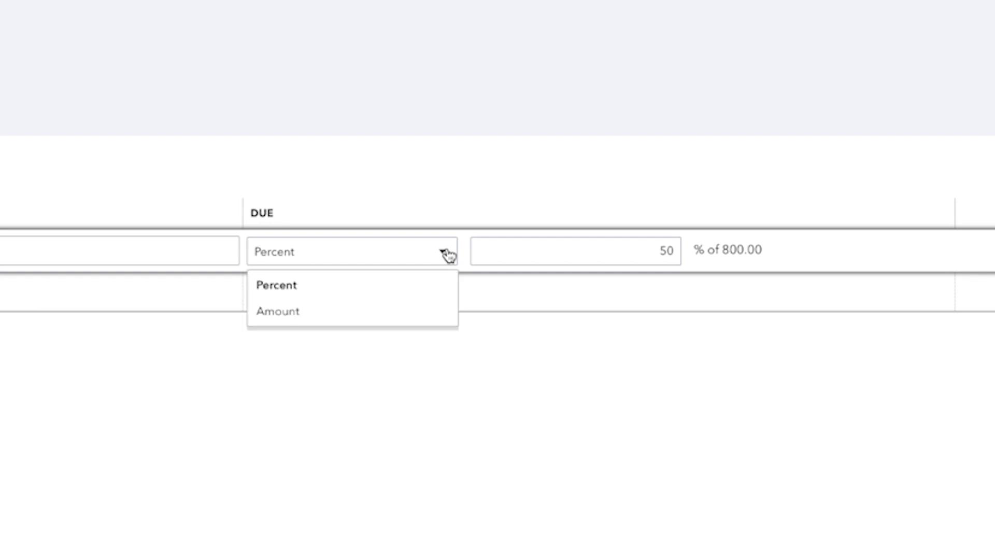
left_click(405, 322)
left_click(548, 243)
type("500")
left_click(581, 443)
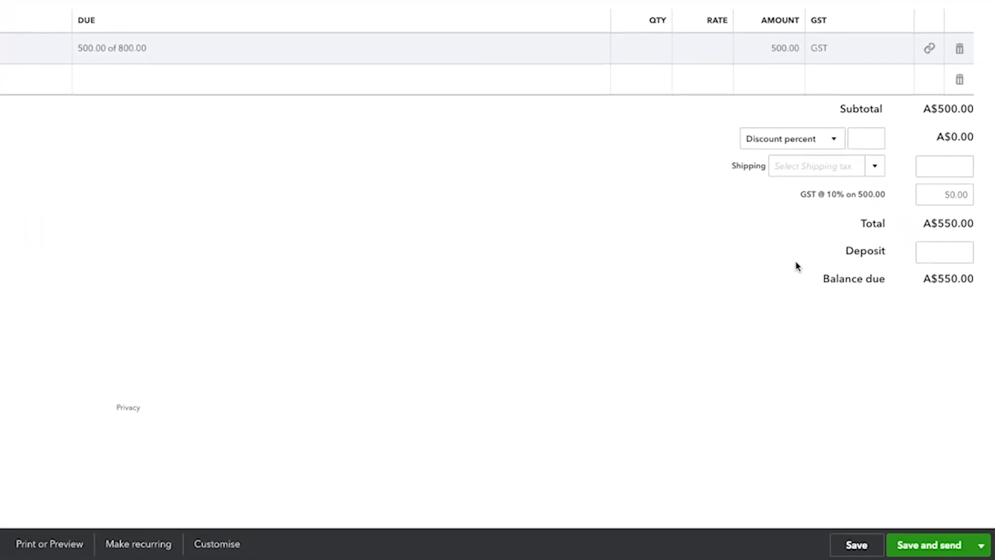
left_click(912, 541)
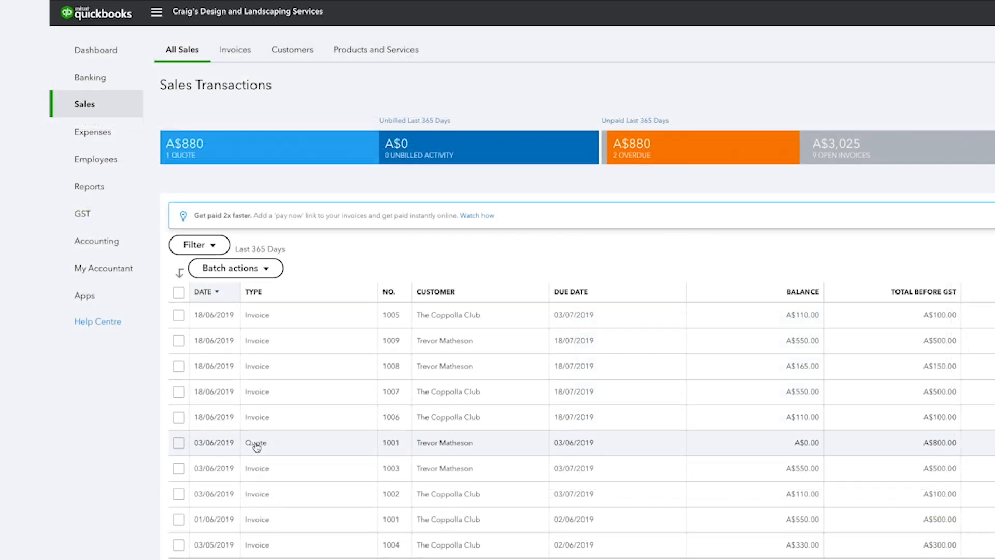
- Open the original quote from the sales transactions to examine its invoiced and remaining amounts
left_click(256, 445)
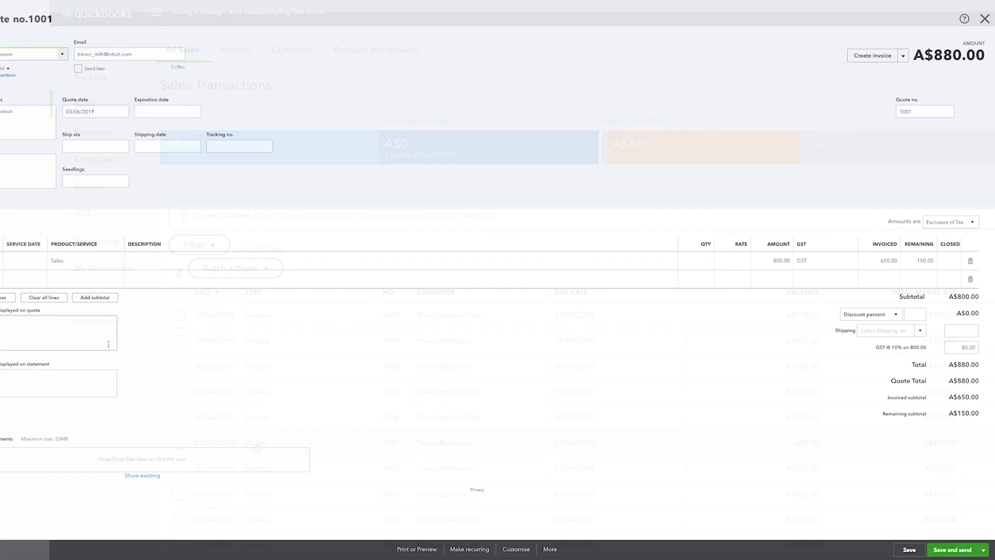